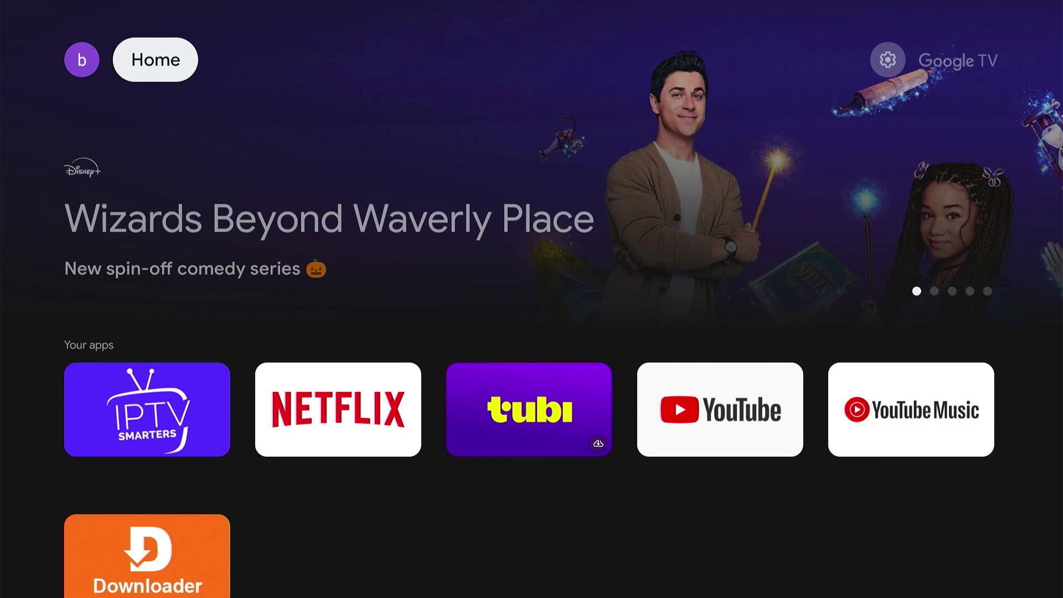
# Move focus down into the Your apps row on the apps-only home screen.
pyautogui.press('Down')
pyautogui.press('Down')
pyautogui.press('Down')
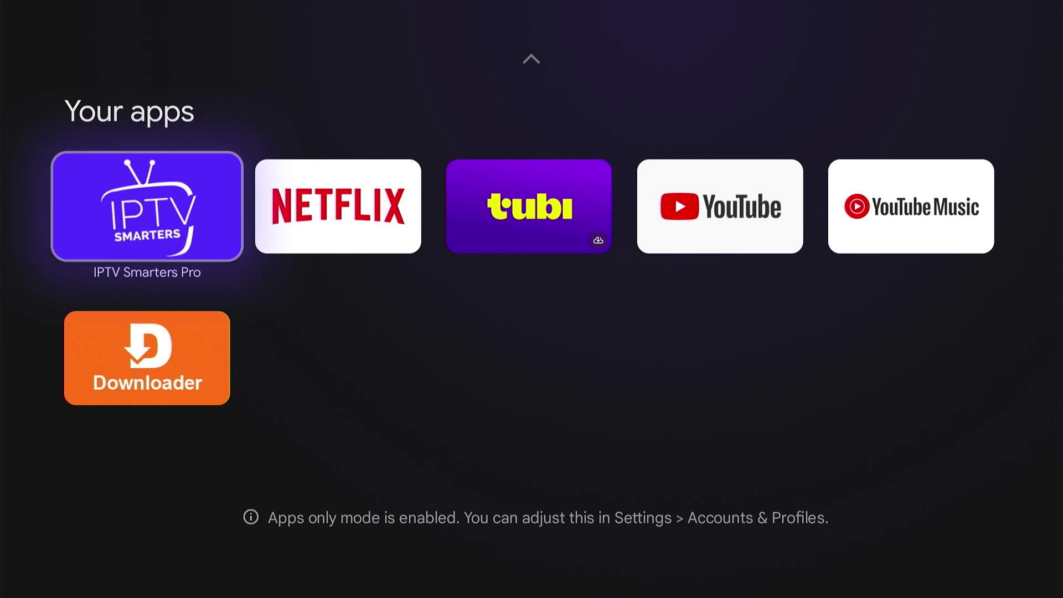
# Return to the For you tab and browse the Top picks, Your apps and Halloween rows.
pyautogui.press('Escape')
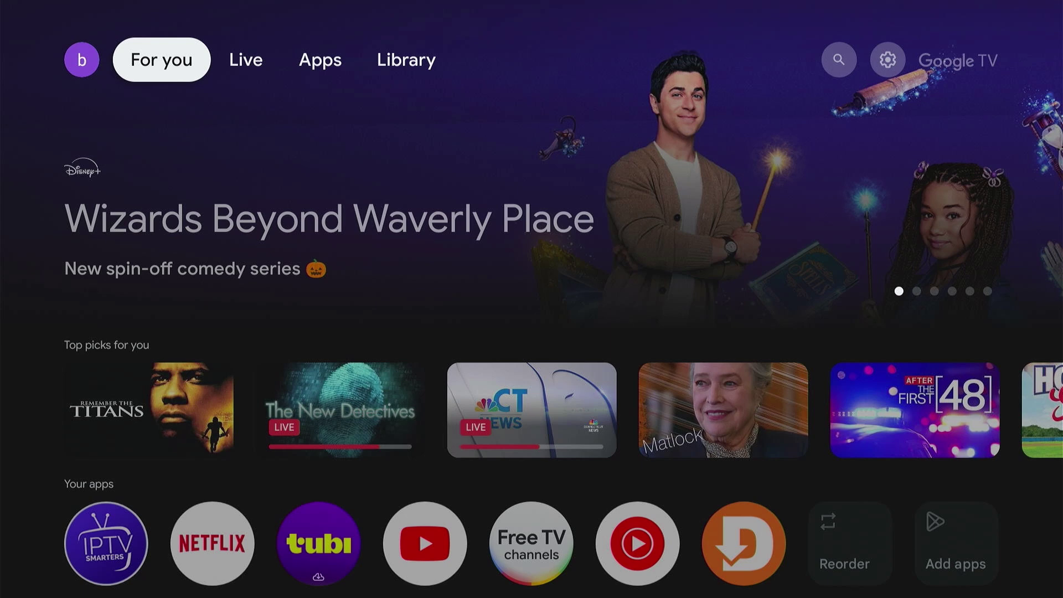
pyautogui.press('Down')
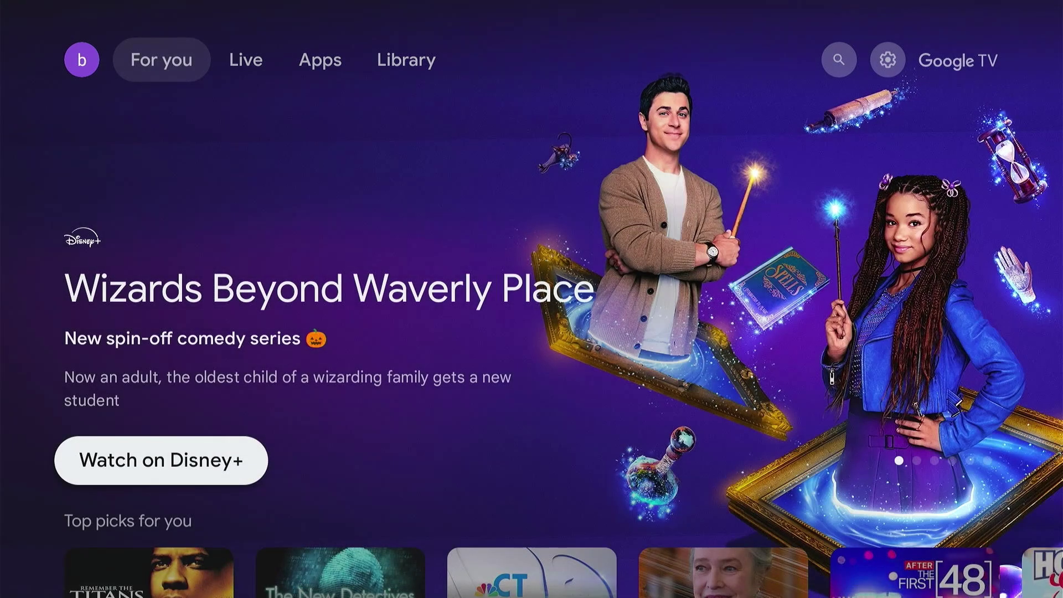
pyautogui.press('Down')
pyautogui.press('Down')
pyautogui.press('Down')
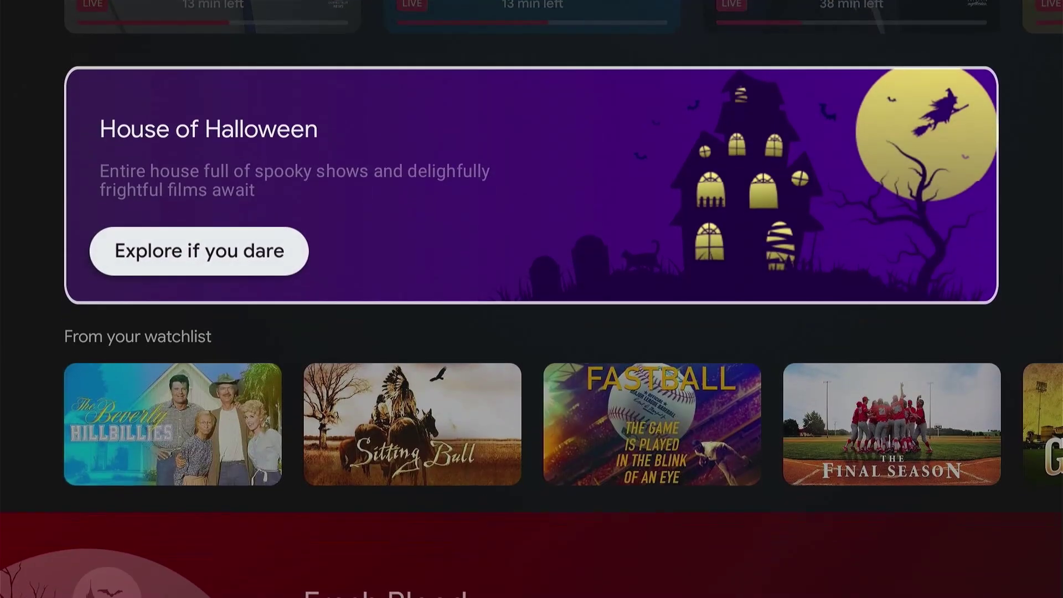
pyautogui.press('Up')
pyautogui.press('Up')
pyautogui.press('Up')
pyautogui.press('Up')
pyautogui.press('Up')
pyautogui.press('Up')
pyautogui.press('Up')
pyautogui.press('Up')
pyautogui.press('Up')
pyautogui.press('Up')
pyautogui.press('Up')
pyautogui.press('Up')
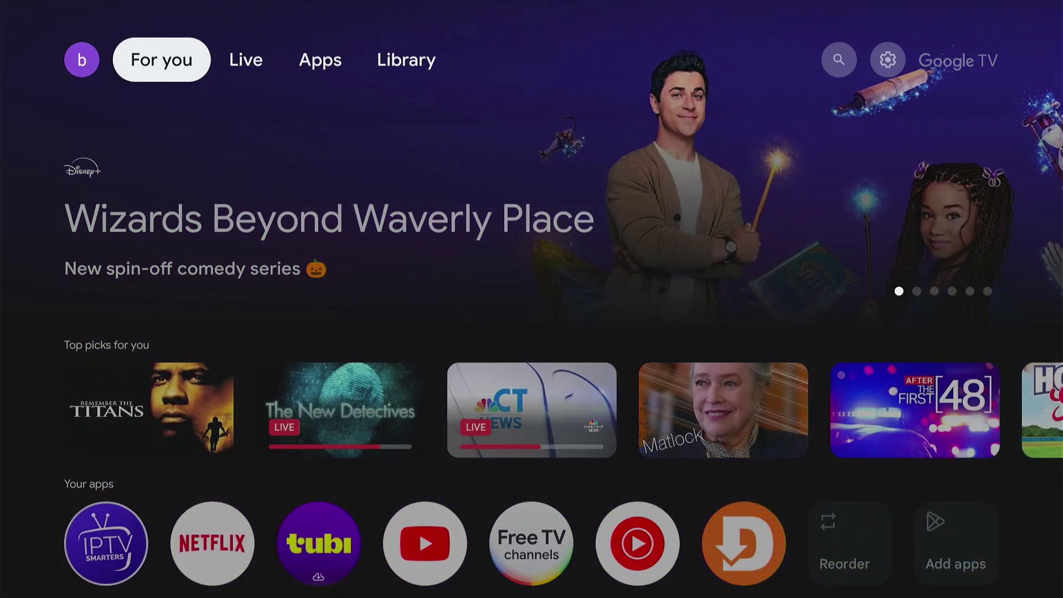
# Turn on Apps only mode under Settings > Accounts & sign-in > account, confirming Turn on.
pyautogui.press('Right')
pyautogui.press('Right')
pyautogui.press('Right')
pyautogui.press('Right')
pyautogui.press('Right')
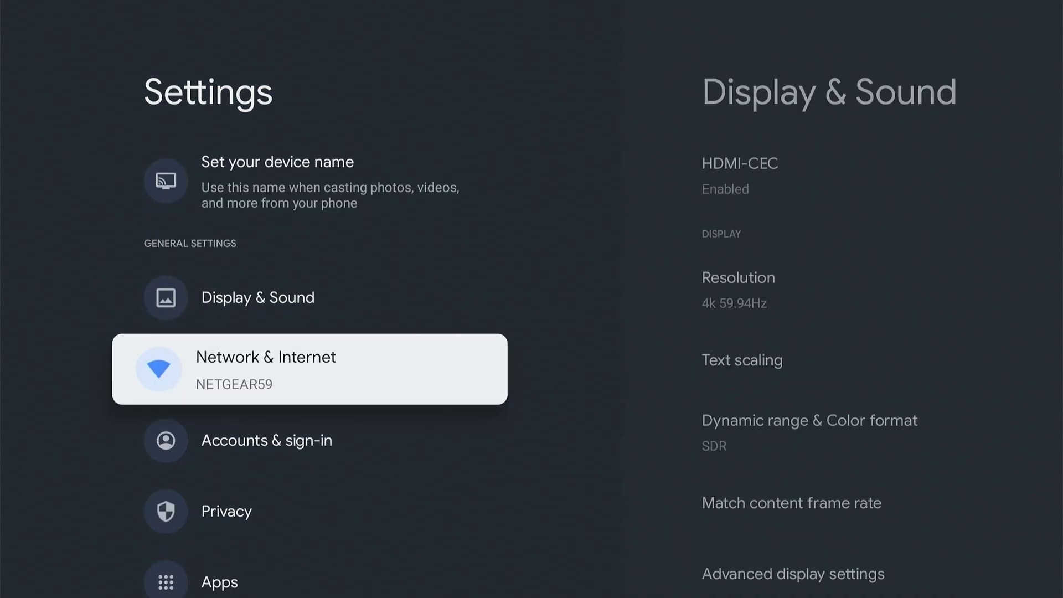
pyautogui.press('Down')
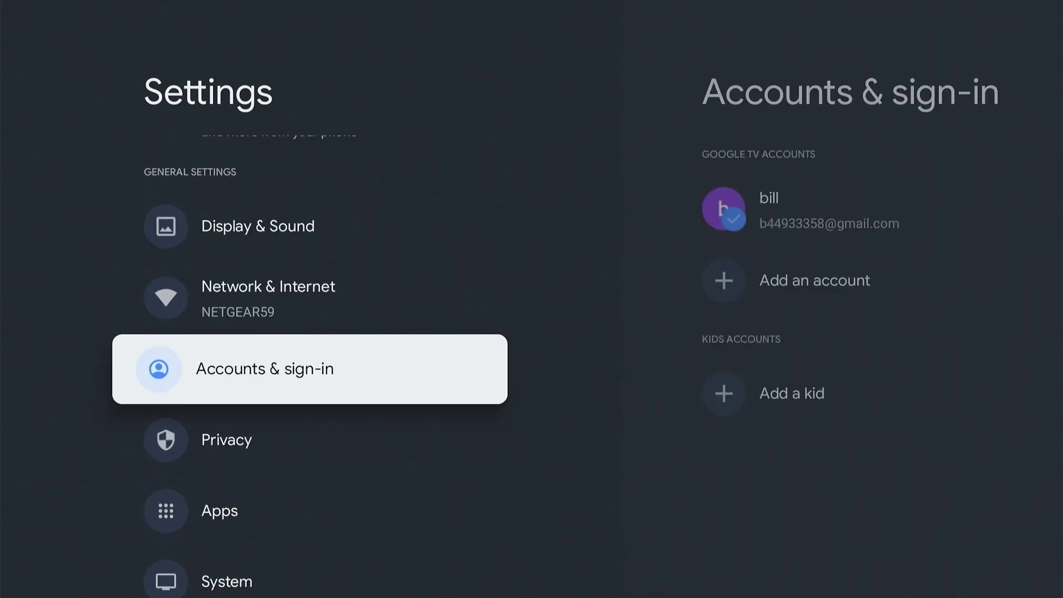
pyautogui.press('Return')
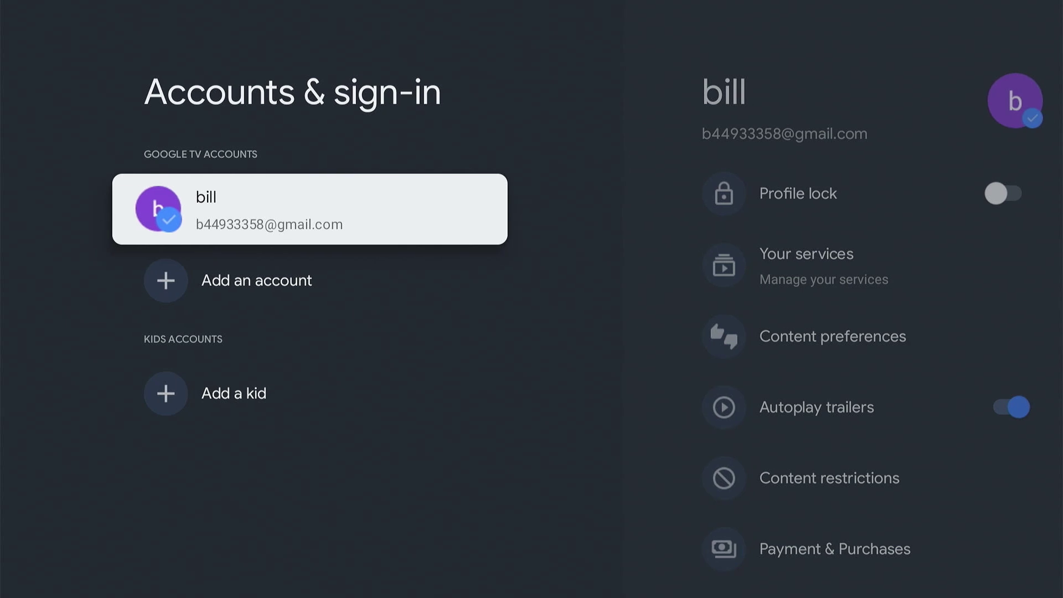
pyautogui.press('Return')
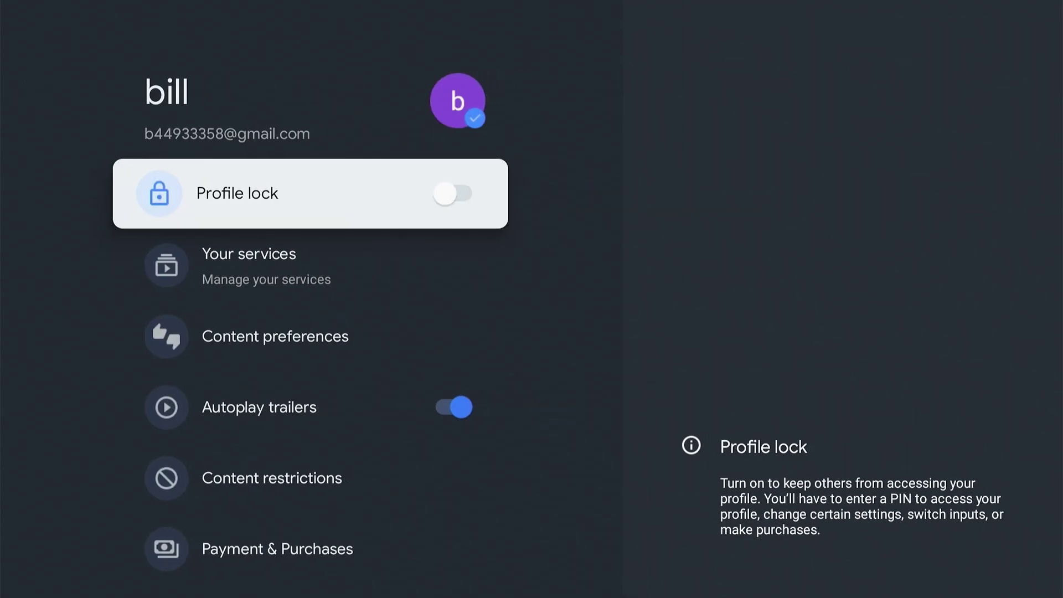
pyautogui.press('Down')
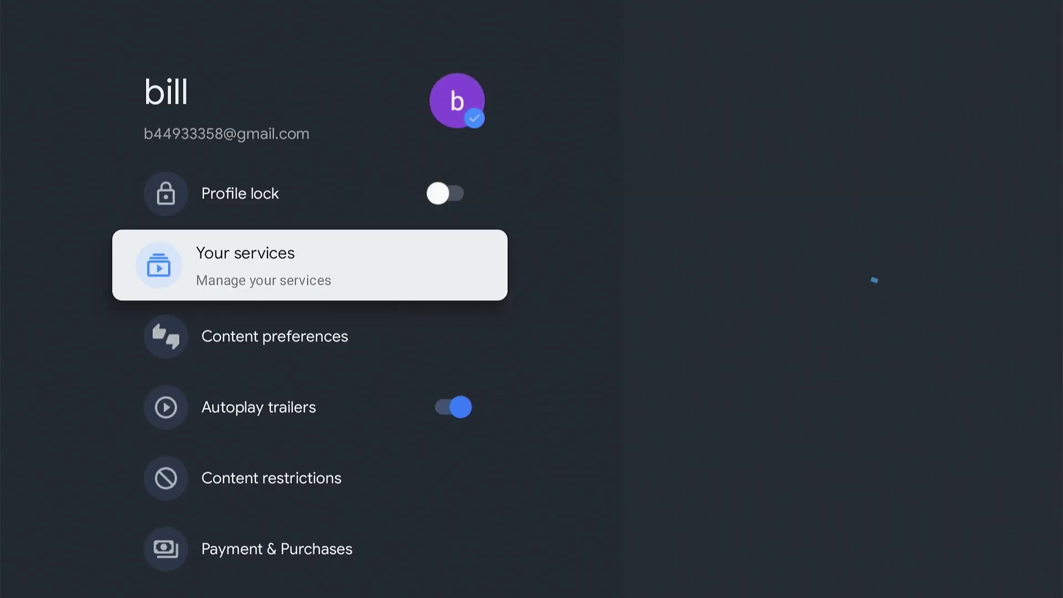
pyautogui.press('Down')
pyautogui.press('Down')
pyautogui.press('Down')
pyautogui.press('Down')
pyautogui.press('Down')
pyautogui.press('Down')
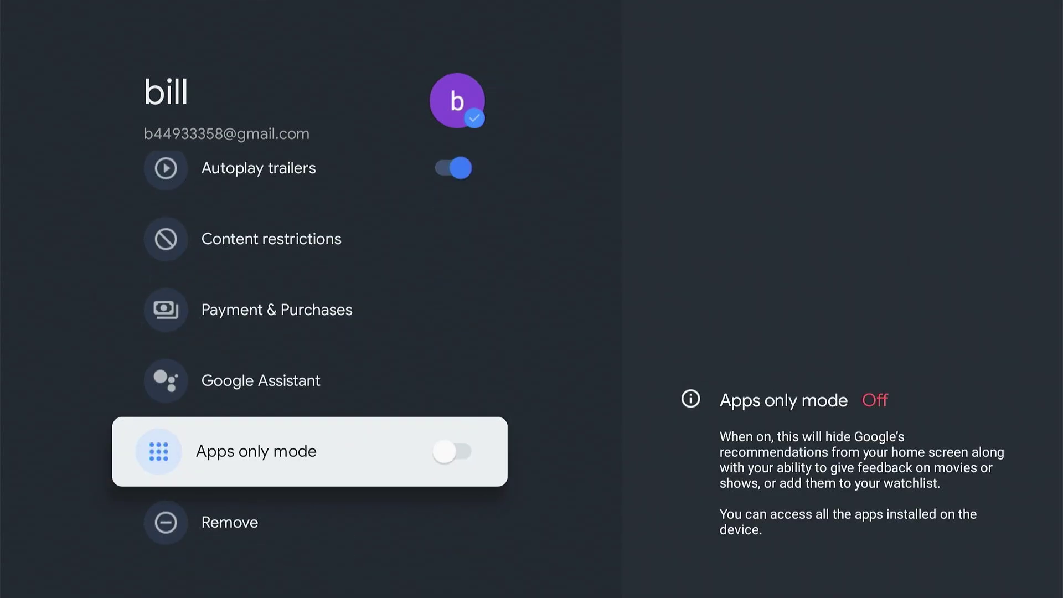
pyautogui.press('Return')
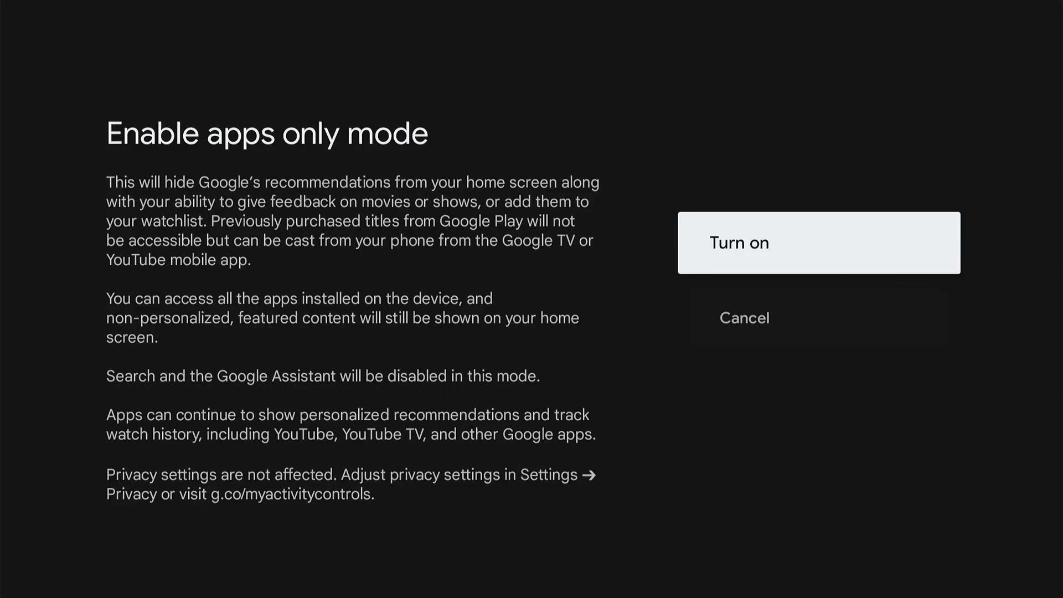
pyautogui.press('Return')
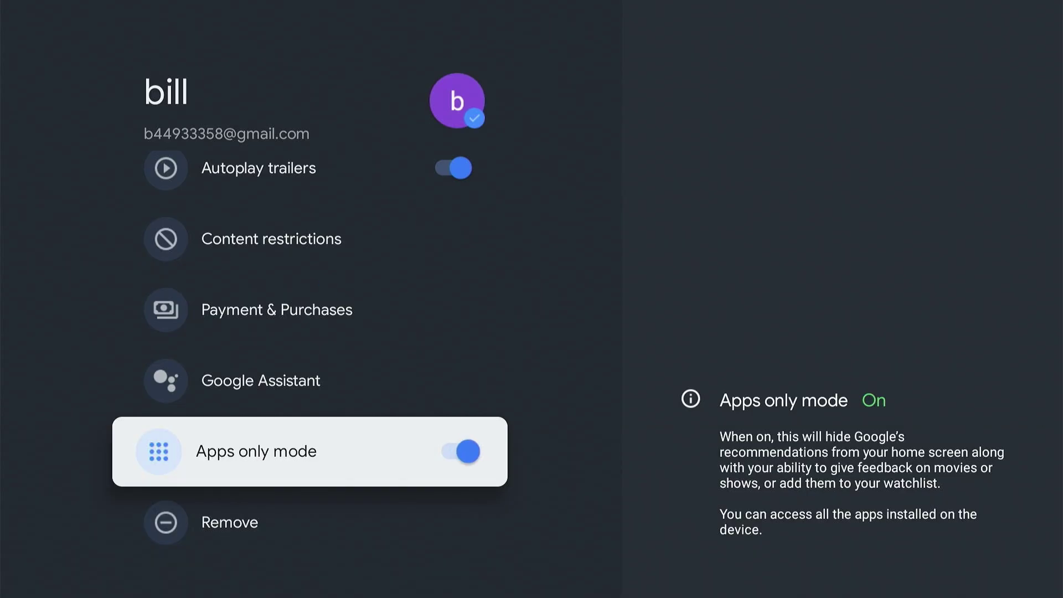
# Return home and browse across the installed app tiles, including Netflix.
pyautogui.press('Home')
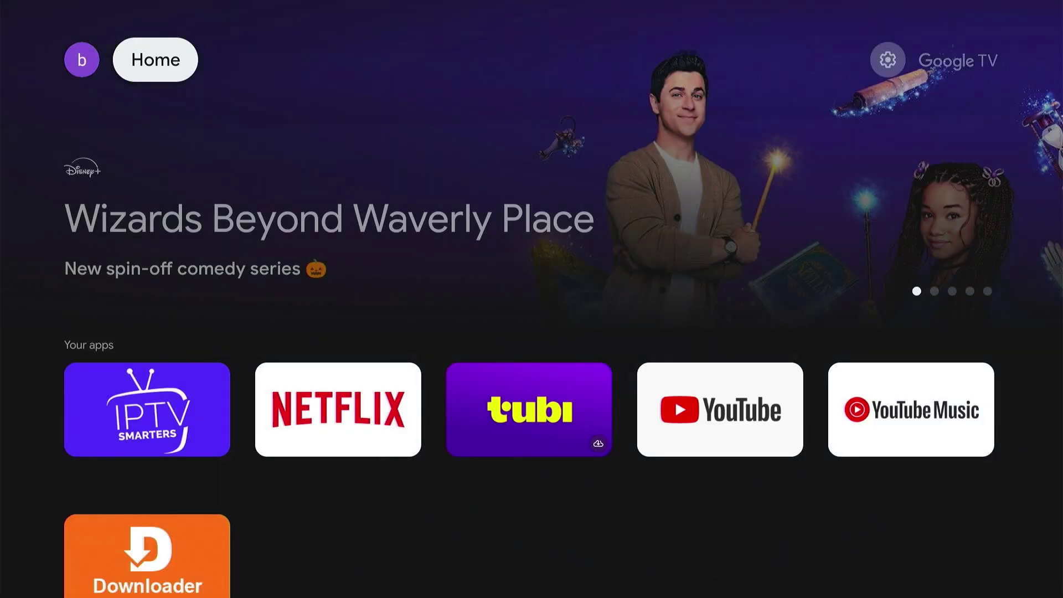
pyautogui.press('Down')
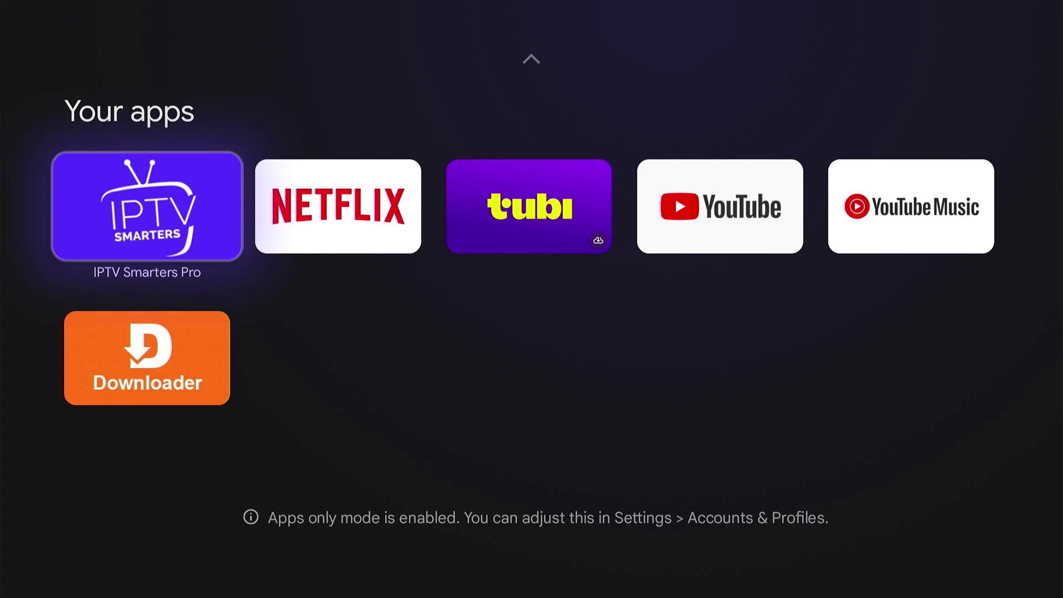
pyautogui.press('Up')
pyautogui.press('Down')
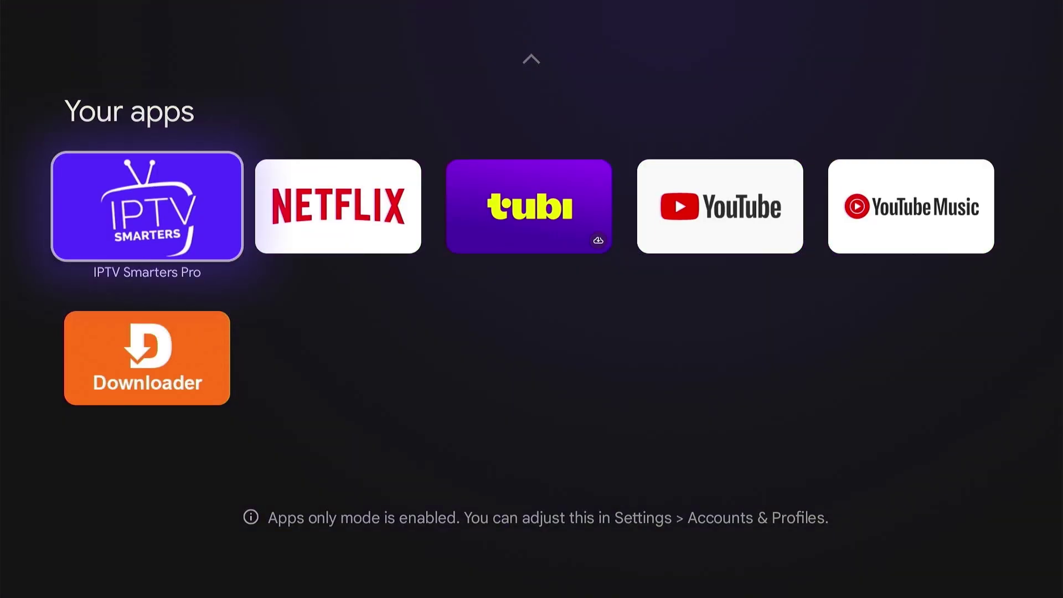
pyautogui.press('Right')
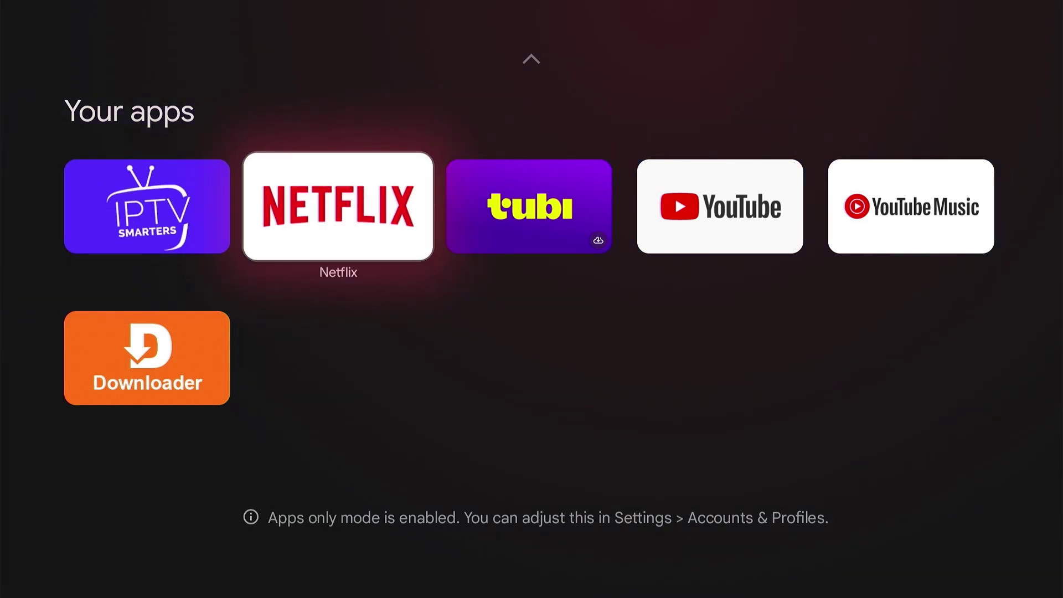
pyautogui.press('Right')
pyautogui.press('Right')
pyautogui.press('Left')
pyautogui.press('Left')
pyautogui.press('Left')
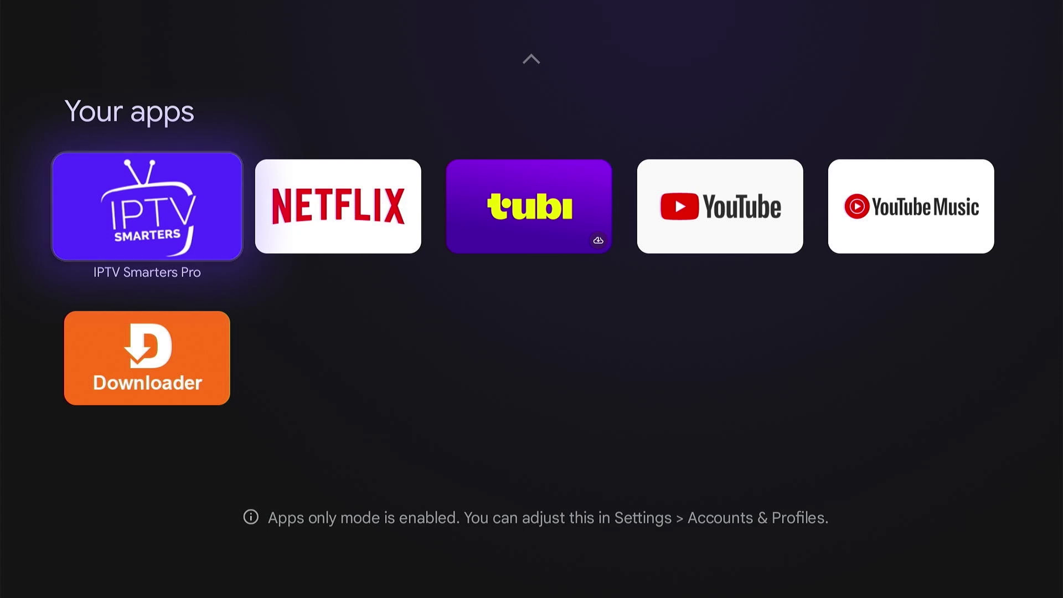
# Go through quick settings to Accounts & sign-in > account > Apps only mode, still On.
pyautogui.press('Right')
pyautogui.press('Right')
pyautogui.press('Up')
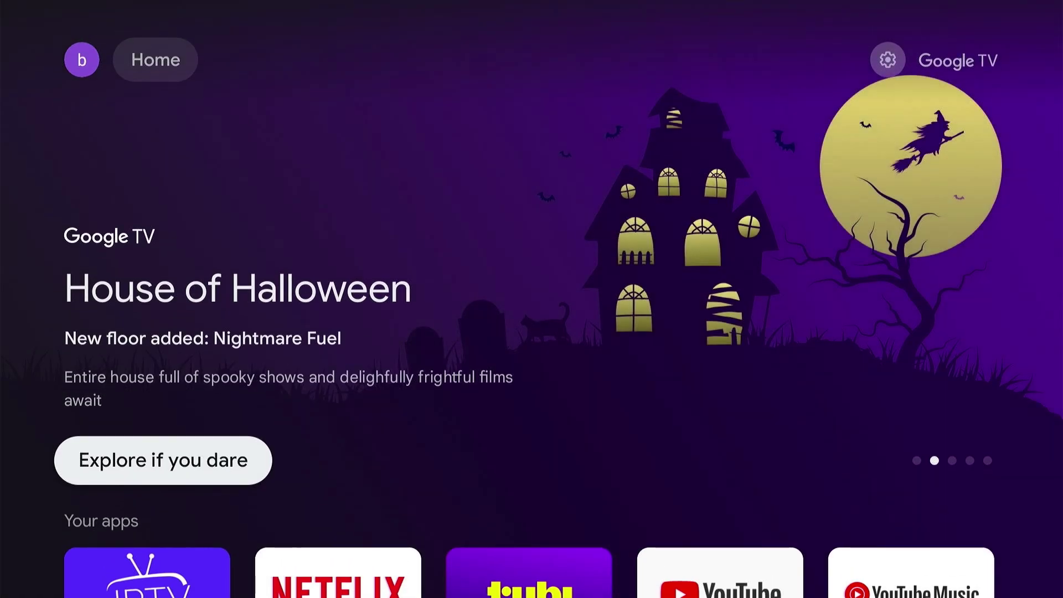
pyautogui.press('Up')
pyautogui.press('Right')
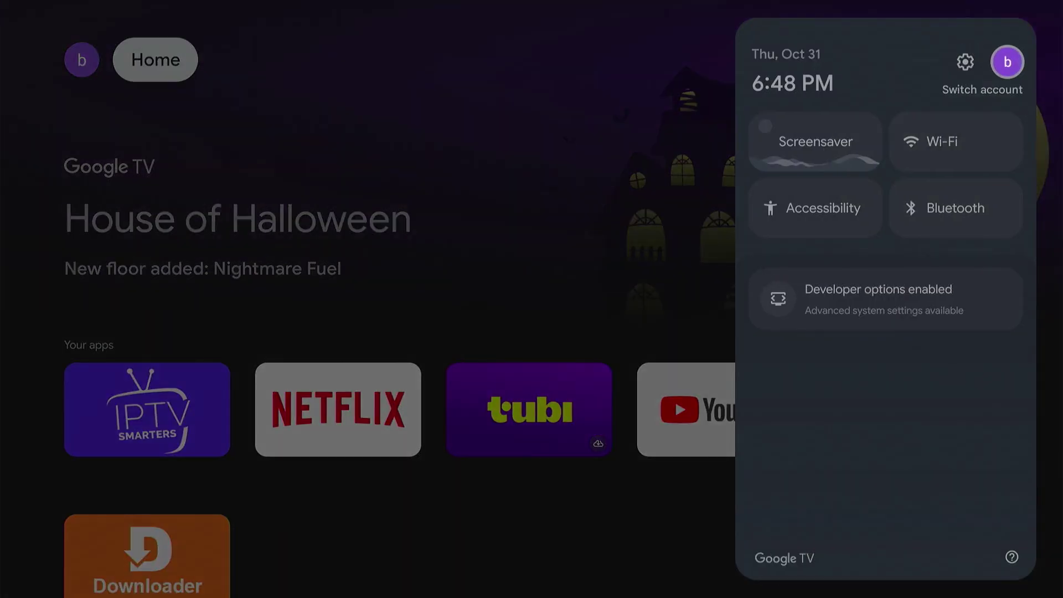
pyautogui.press('Left')
pyautogui.press('Return')
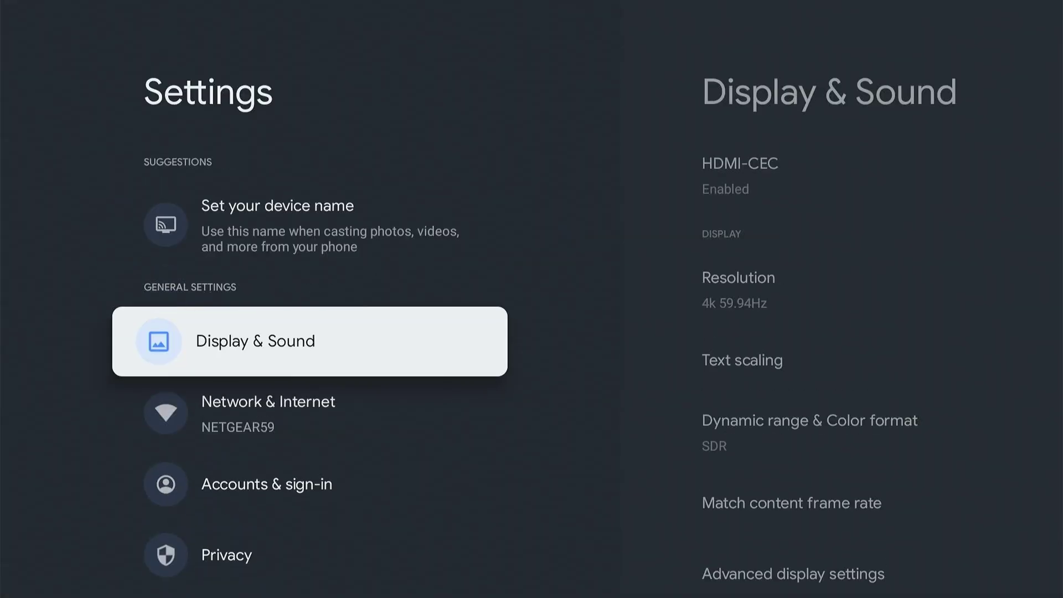
pyautogui.press('Down')
pyautogui.press('Down')
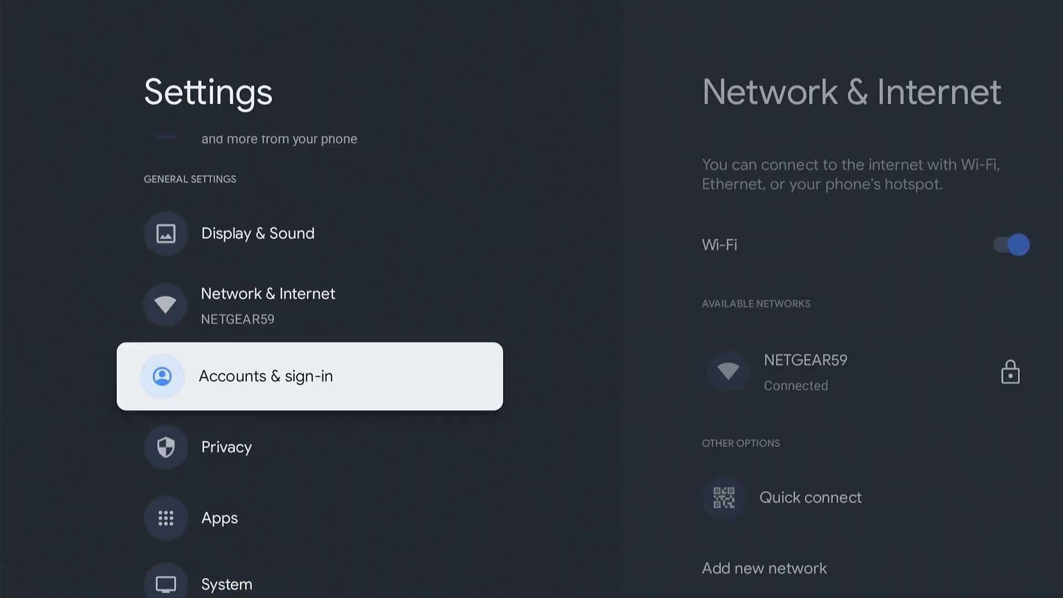
pyautogui.press('Return')
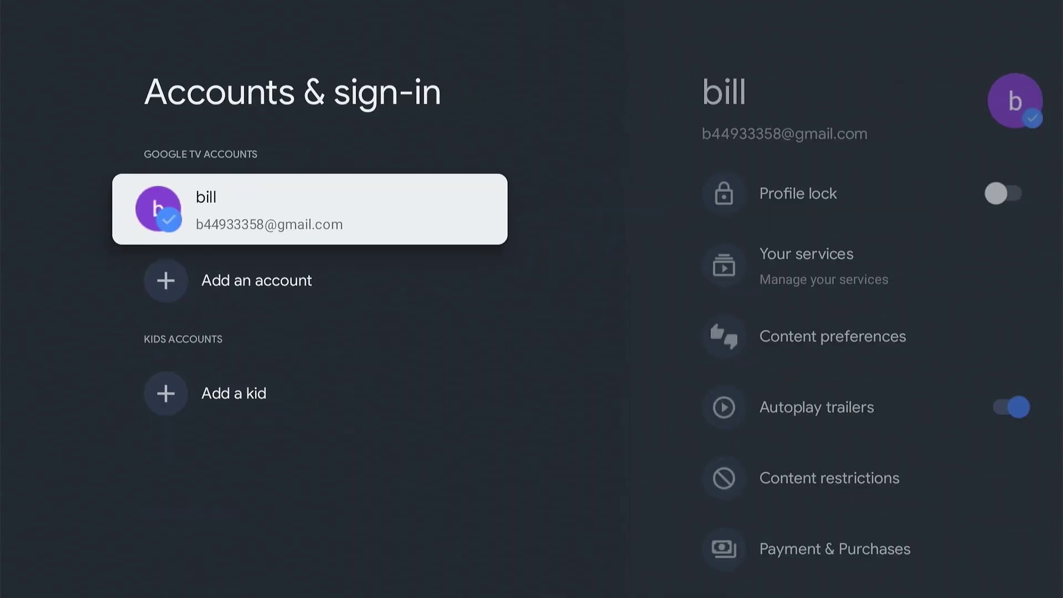
pyautogui.press('Return')
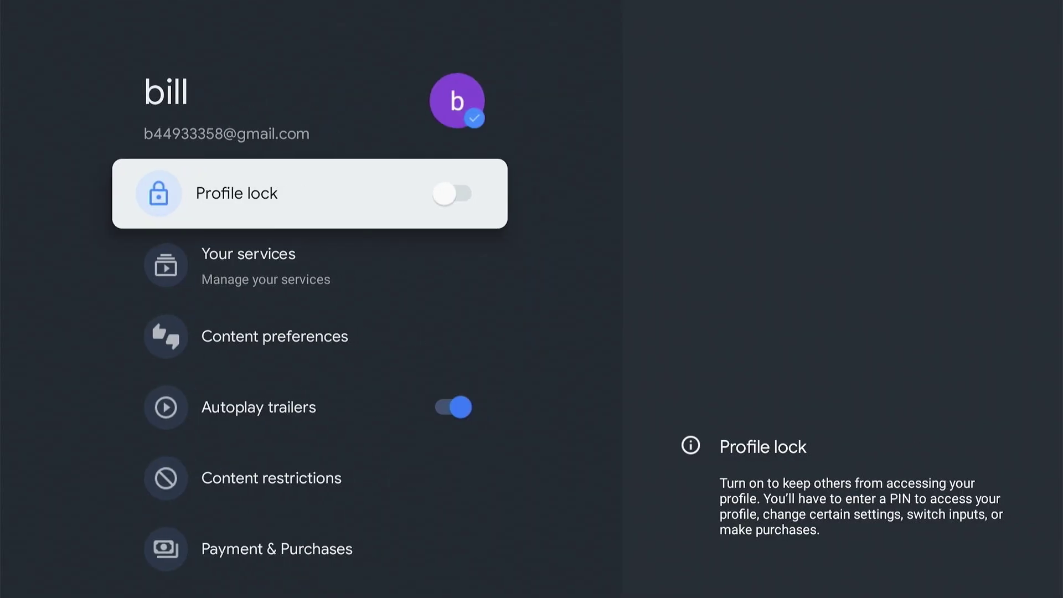
pyautogui.press('Down')
pyautogui.press('Down')
pyautogui.press('Down')
pyautogui.press('Down')
pyautogui.press('Down')
pyautogui.press('Down')
pyautogui.press('Down')
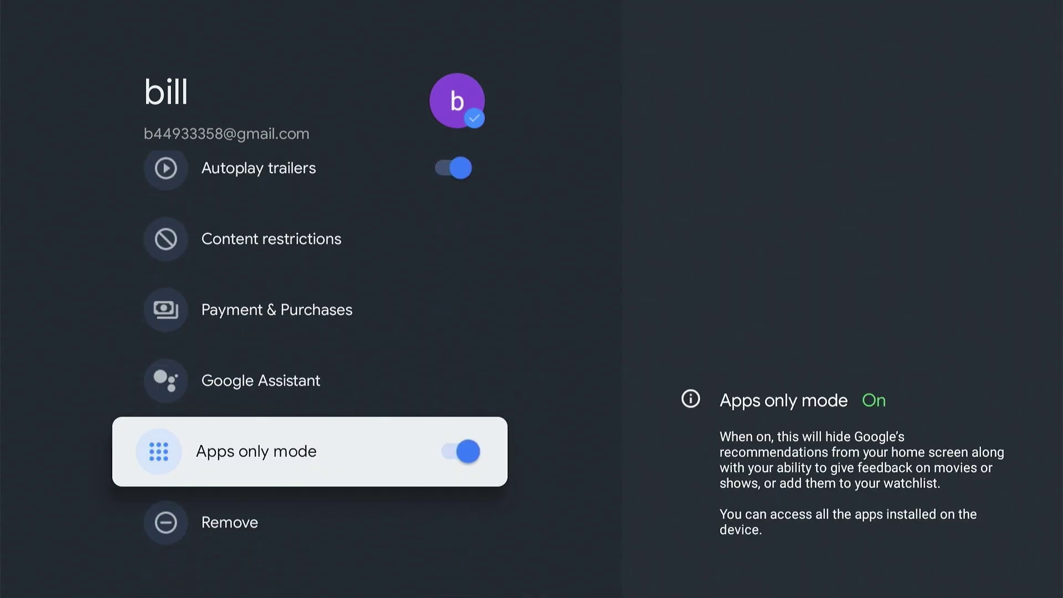
# Switch Apps only mode Off and browse the restored For you rows and Your apps.
pyautogui.press('Return')
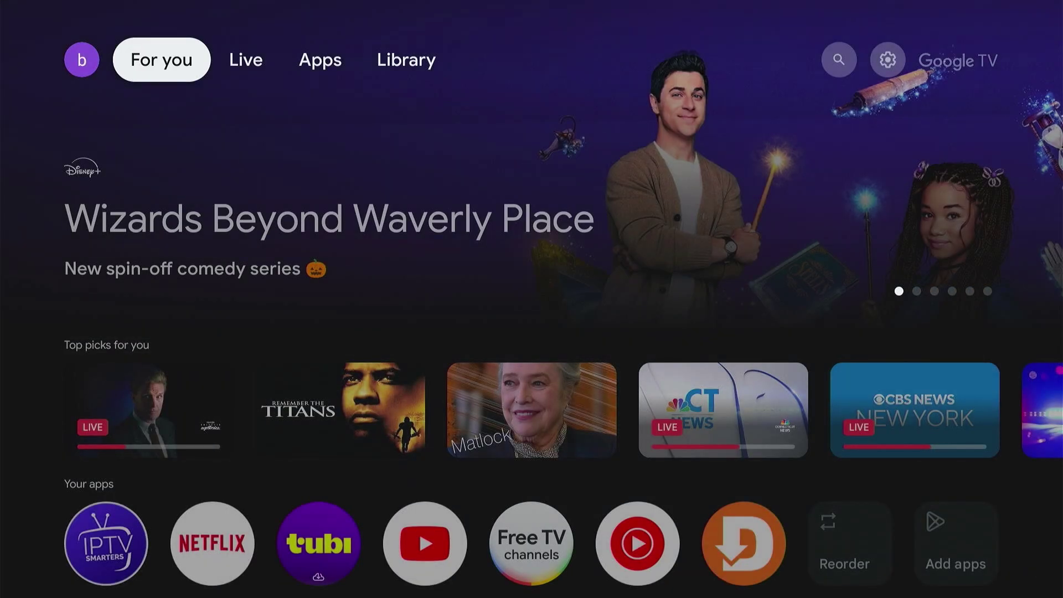
pyautogui.press('Down')
pyautogui.press('Down')
pyautogui.press('Down')
pyautogui.press('Down')
pyautogui.press('Down')
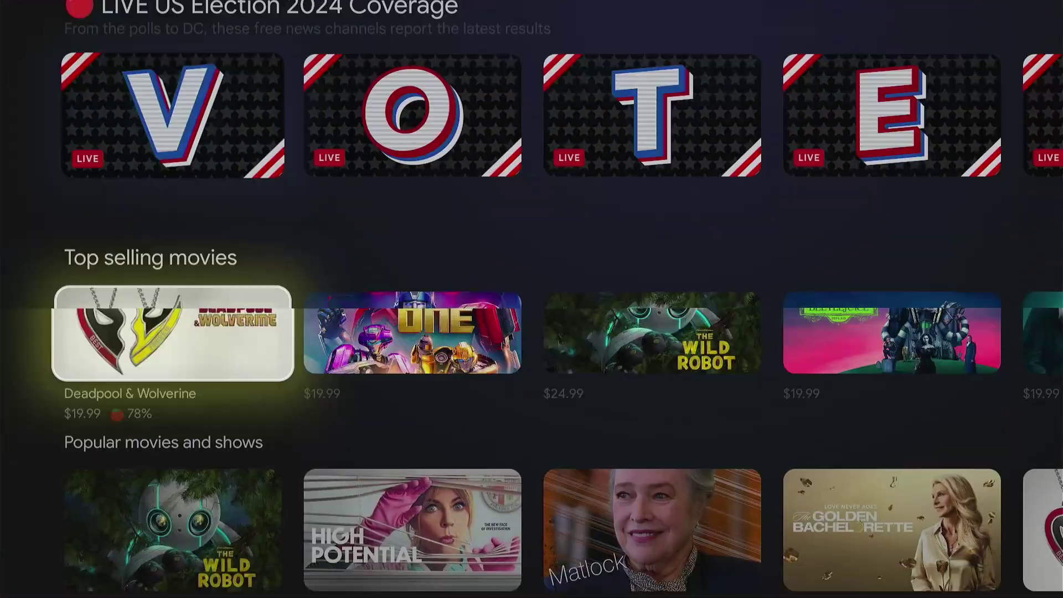
pyautogui.press('Escape')
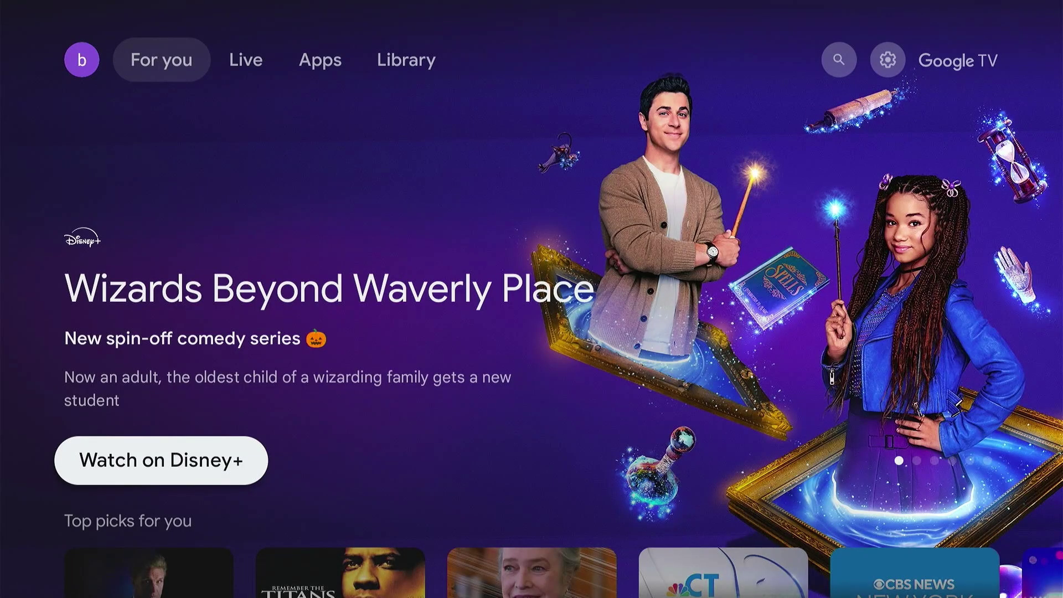
pyautogui.press('Down')
pyautogui.press('Down')
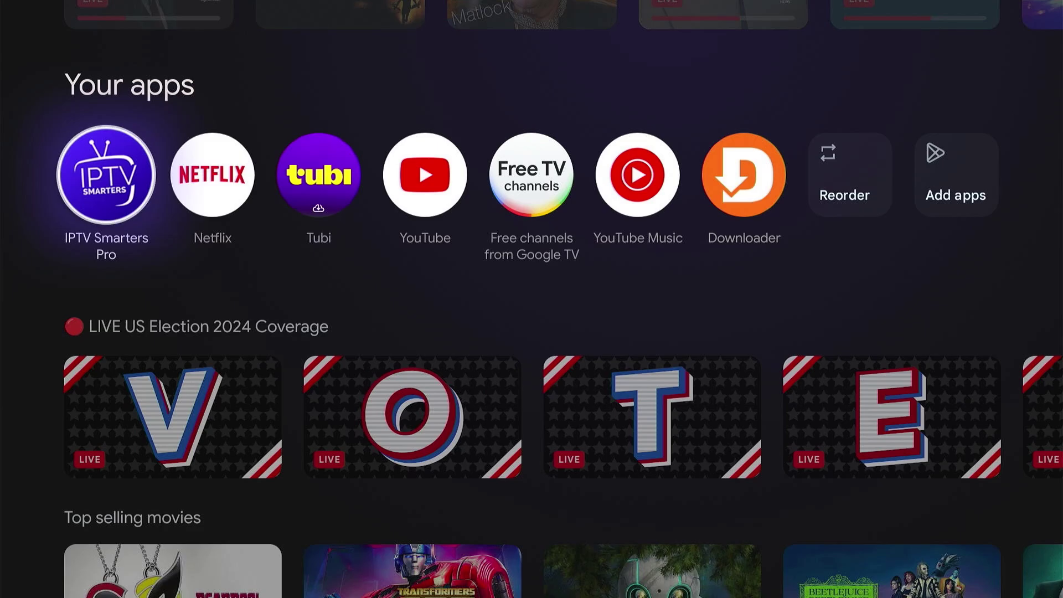
pyautogui.press('Up')
pyautogui.press('Up')
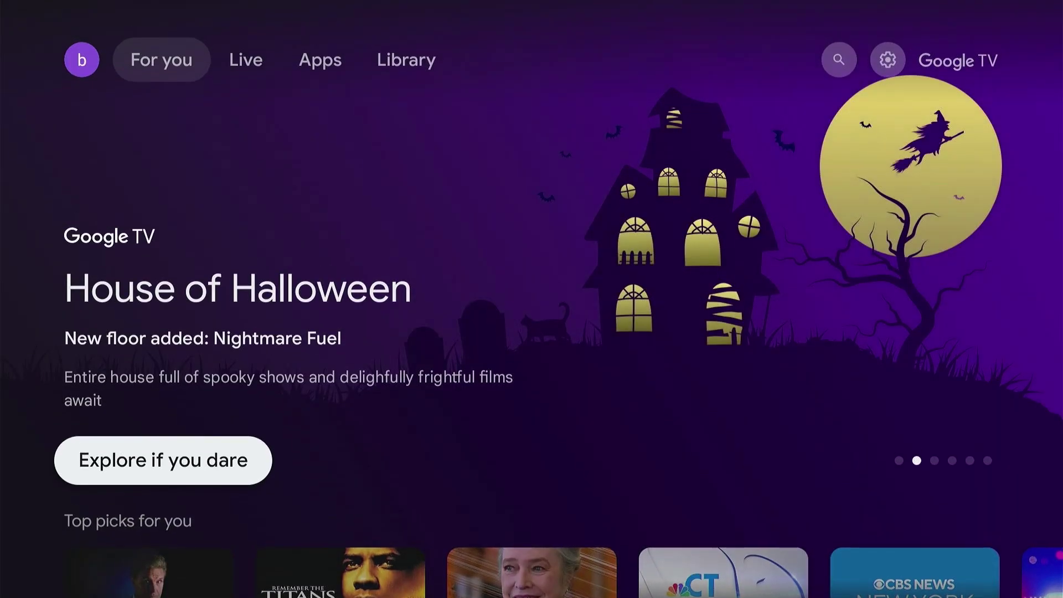